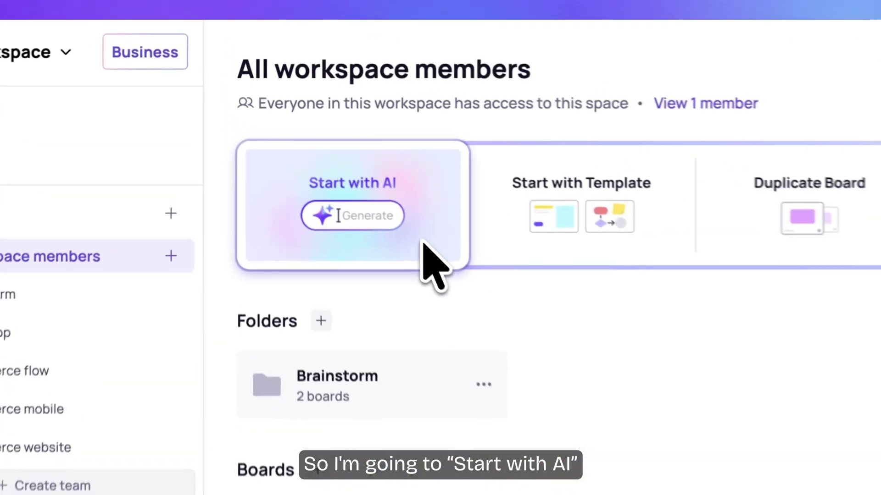
Start a new AI board and attach the Desktop screenshot ref.png as the prompt's reference image
{"action": "left_click", "coordinate": [324, 142]}
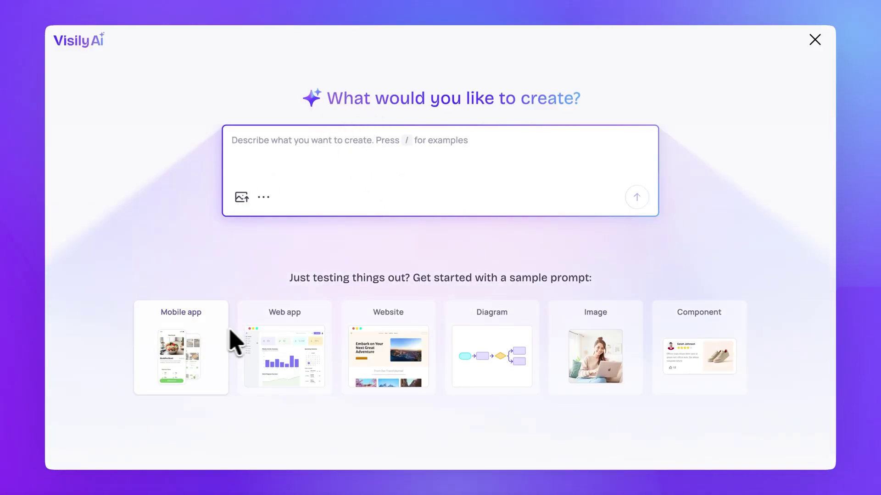
{"action": "left_click", "coordinate": [396, 174]}
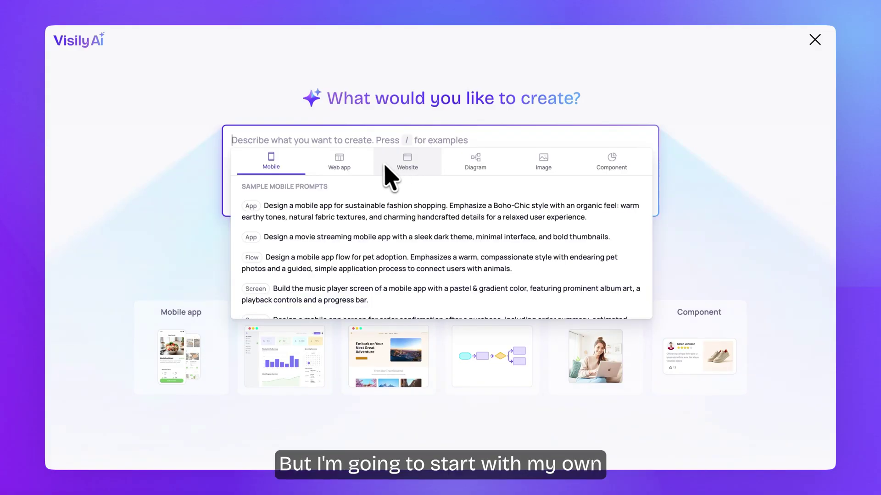
{"action": "left_click", "coordinate": [256, 146]}
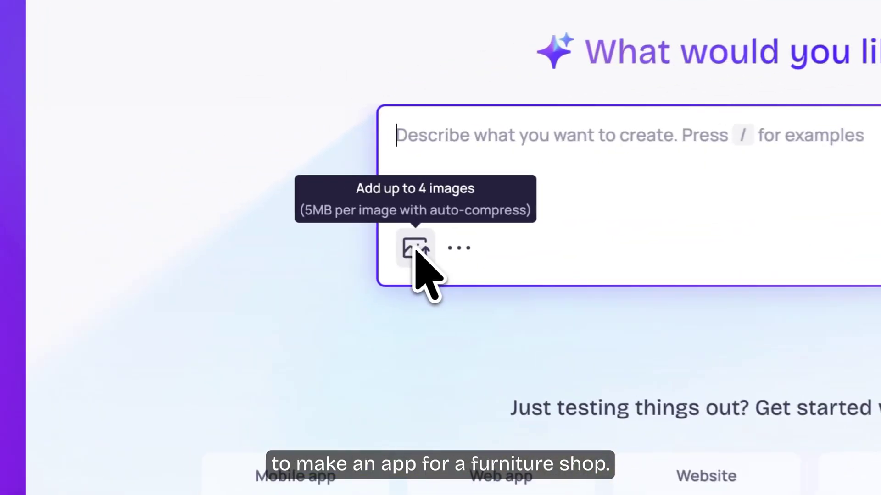
{"action": "left_click", "coordinate": [415, 249]}
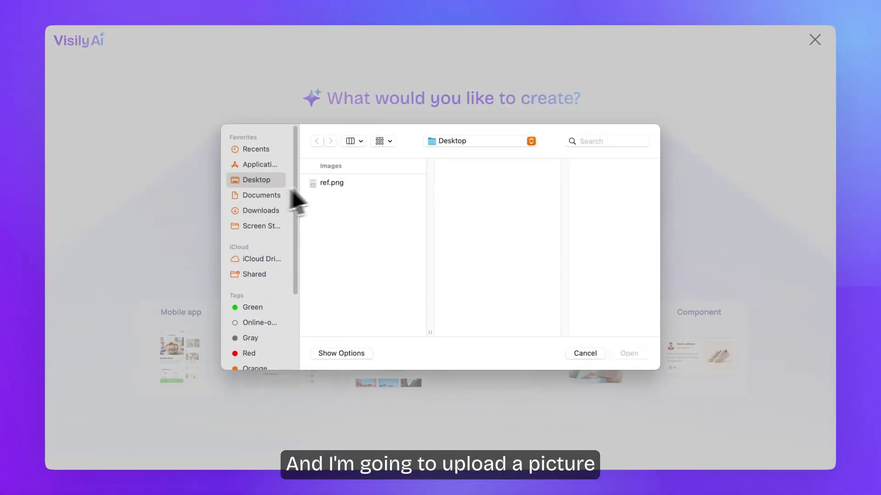
{"action": "left_click", "coordinate": [334, 179]}
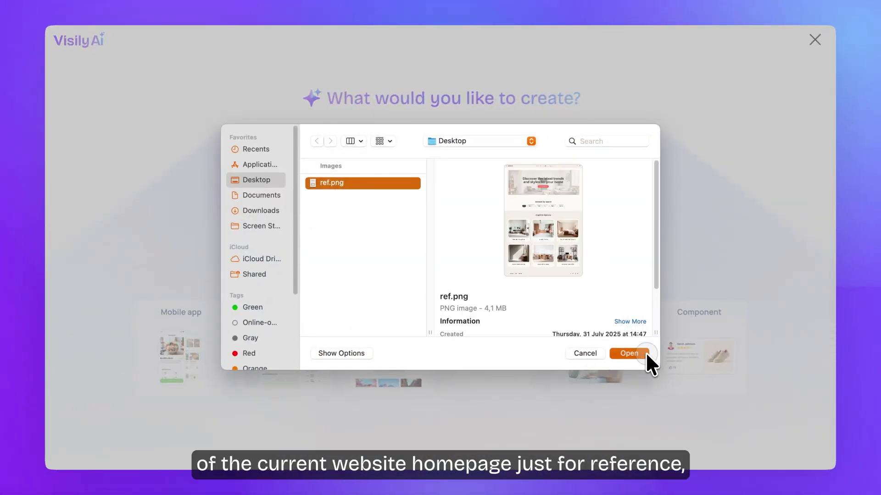
{"action": "left_click", "coordinate": [629, 353]}
{"action": "type", "text": "please"}
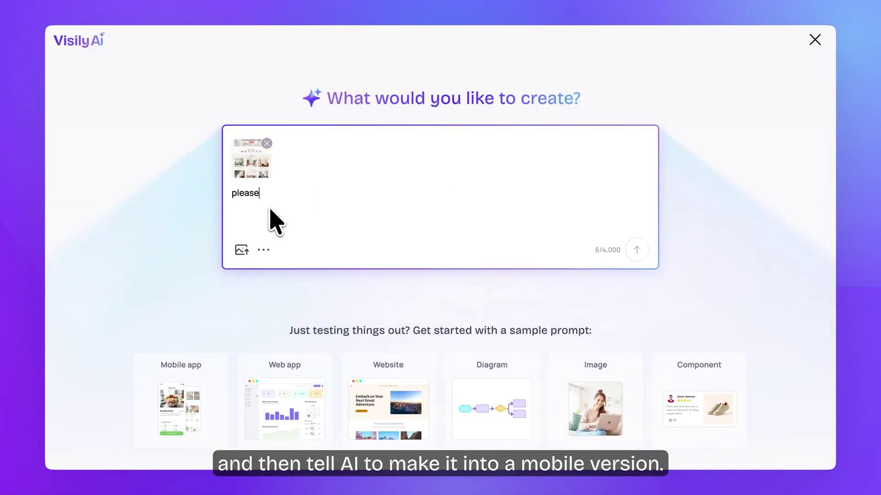
{"action": "type", "text": "age into a"}
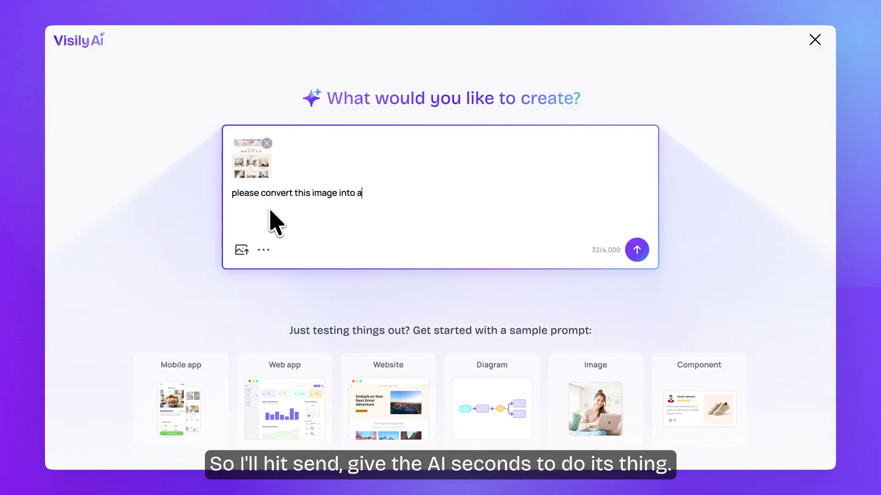
{"action": "type", "text": " mobile app screen"}
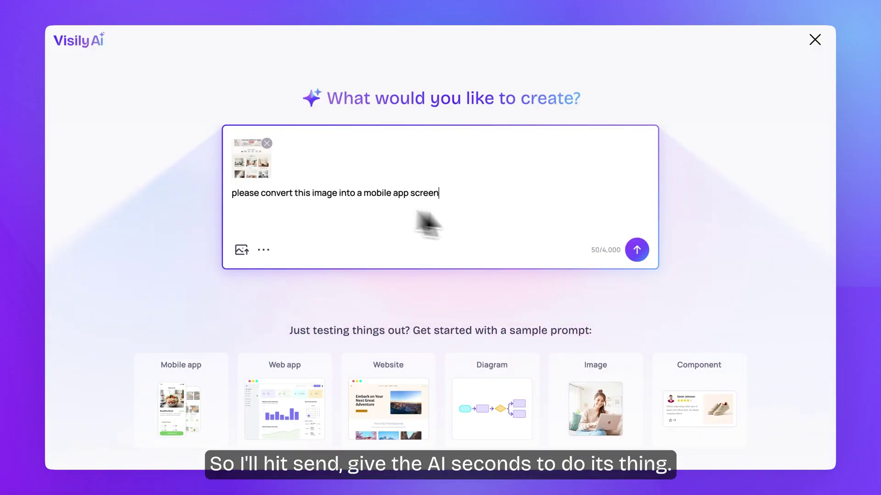
Send the prompt 'please convert this image into a mobile app screen' to generate the homepage
{"action": "left_click", "coordinate": [635, 251]}
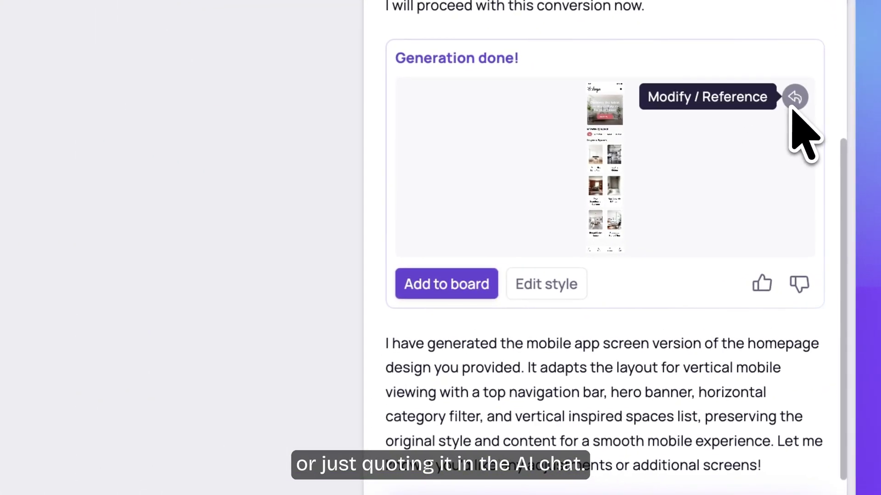
Quote the homepage screen and request product search, product details and checkout screens
{"action": "left_click", "coordinate": [793, 104]}
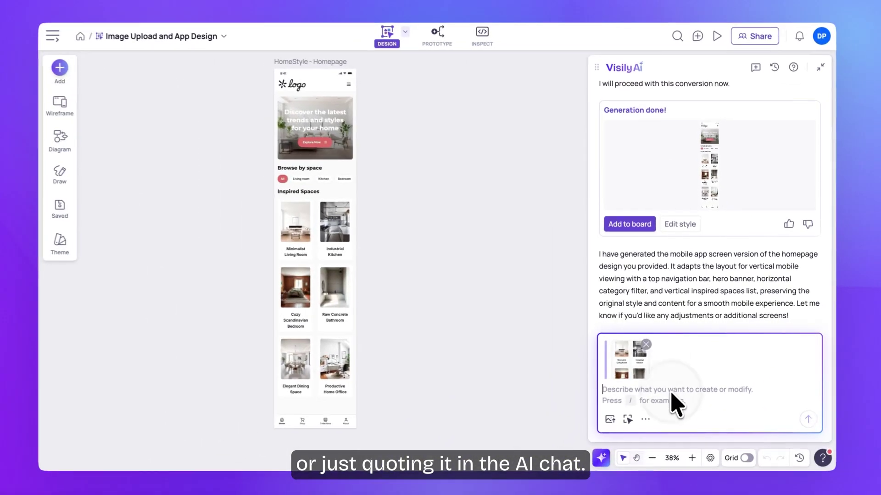
{"action": "type", "text": "based on this screen, please"}
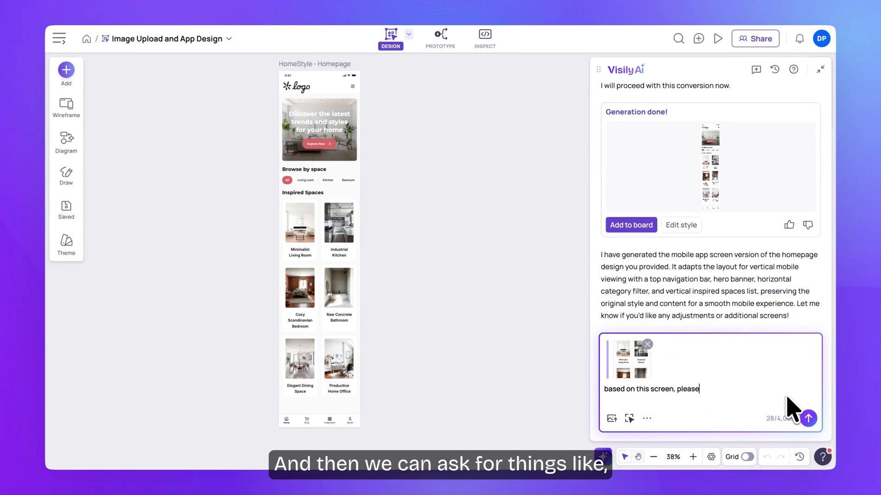
{"action": "type", "text": " add 3 more screens to complet"}
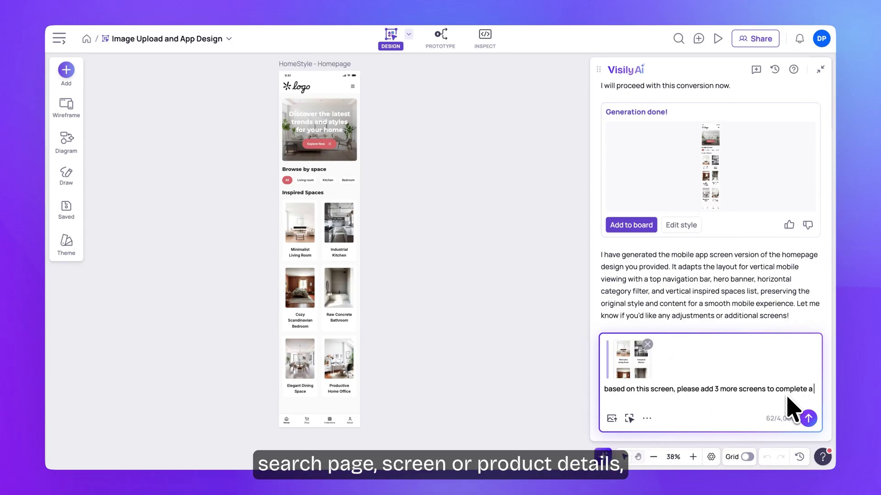
{"action": "type", "text": " earch, product details and checkout"}
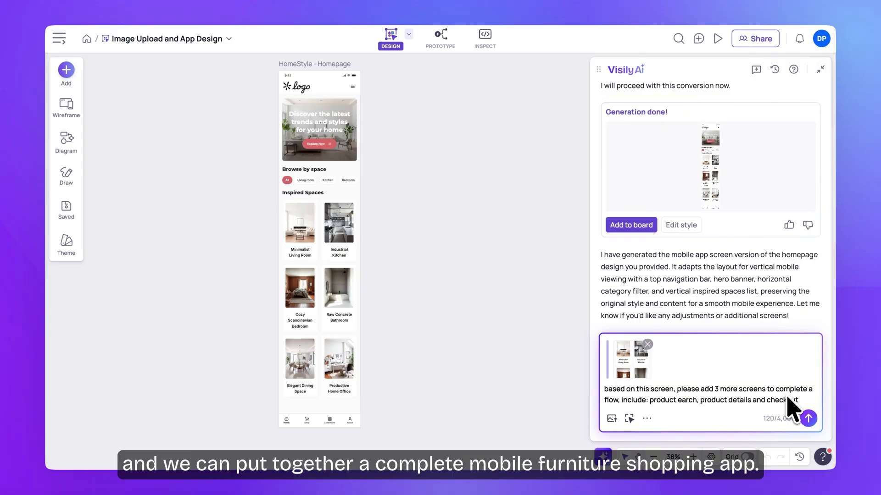
{"action": "left_click", "coordinate": [808, 417]}
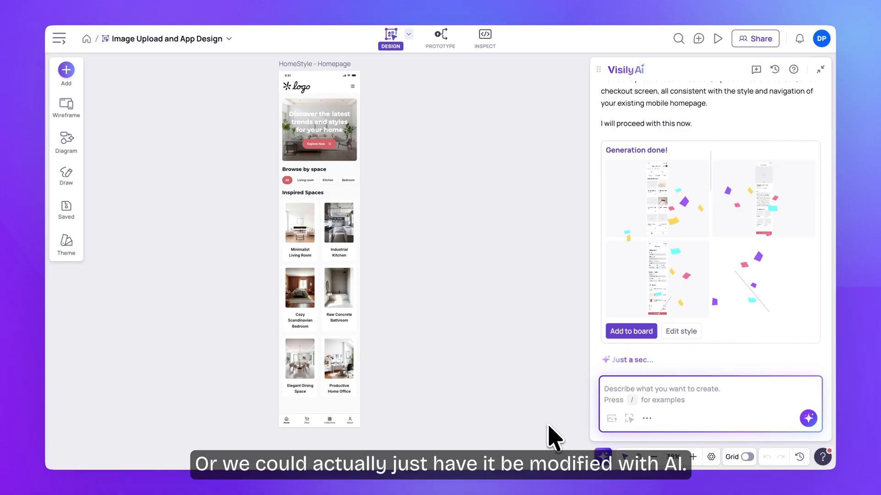
Add the generated Product Search, Product Details and Checkout screens to the board
{"action": "left_click", "coordinate": [632, 327]}
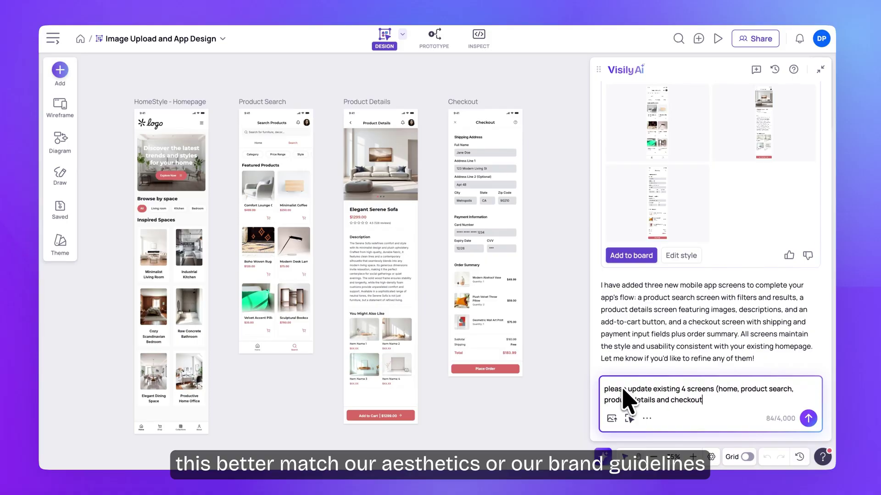
{"action": "type", "text": "ing changes:"}
Request all four screens restyled luxury-minimal, with light/dark modes and French-interior images
{"action": "key", "text": "shift+Return"}
{"action": "type", "text": "light and"}
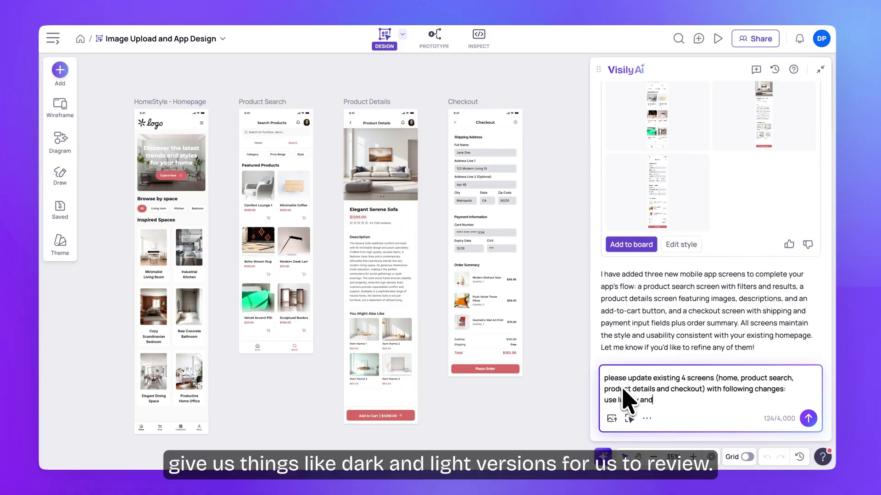
{"action": "type", "text": " dark mode"}
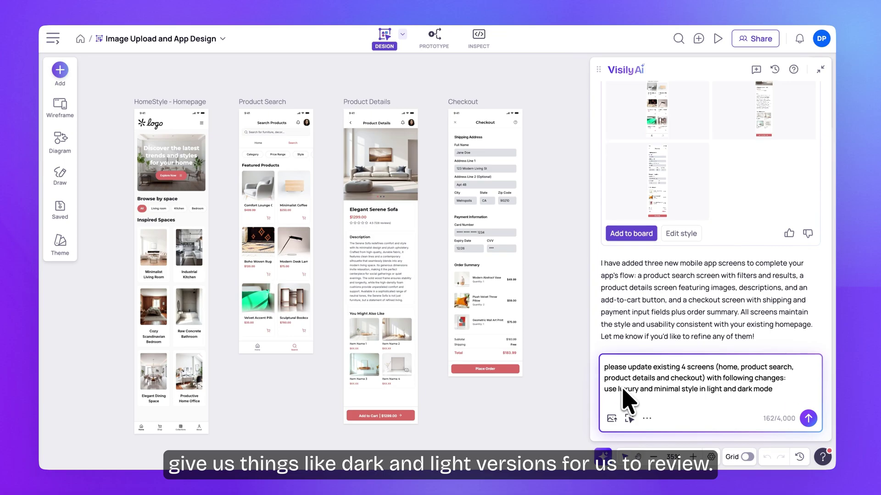
{"action": "type", "text": " change product images into more french's interior"}
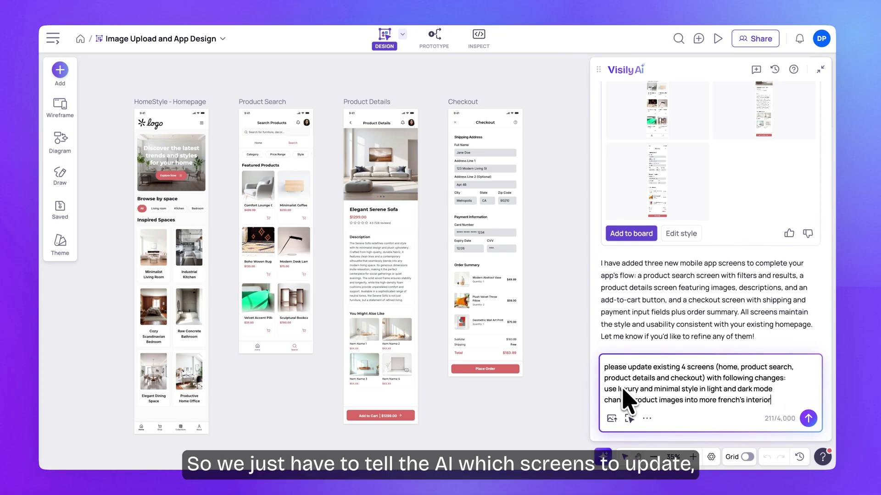
{"action": "key", "text": "Return"}
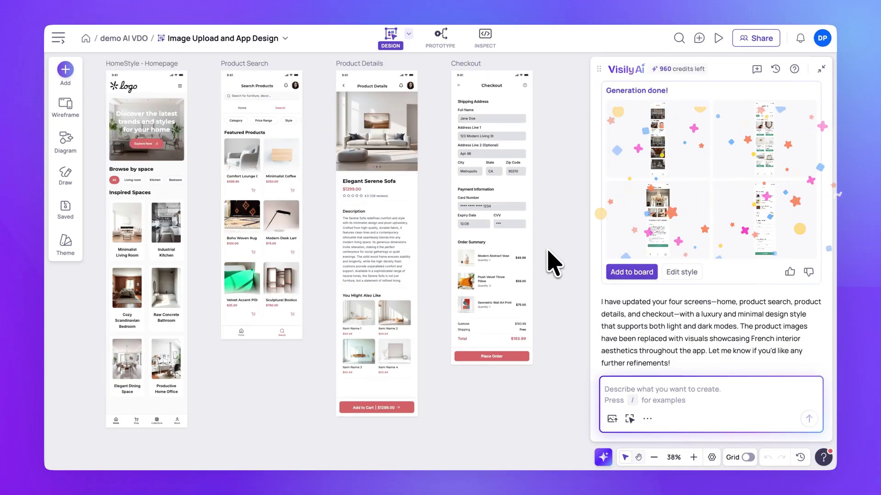
Preview the updated screens, try AI styles 2 and 3, then return to AI style 1
{"action": "left_click", "coordinate": [693, 275]}
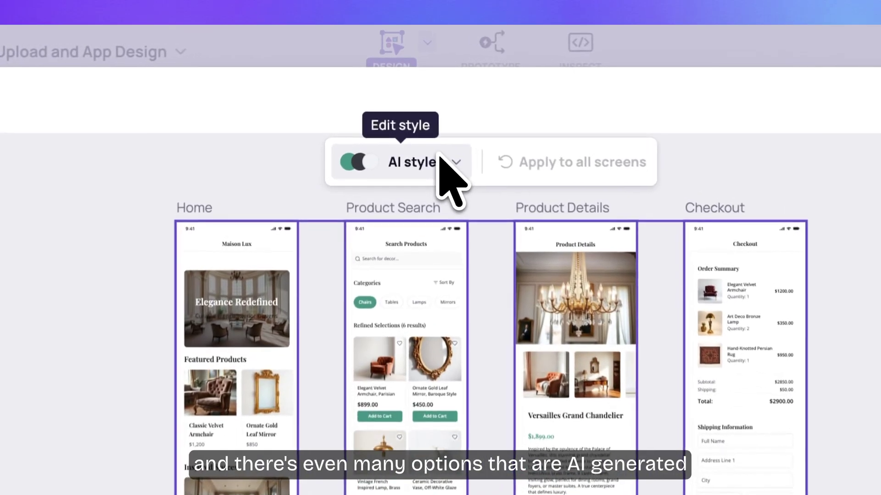
{"action": "left_click", "coordinate": [444, 154]}
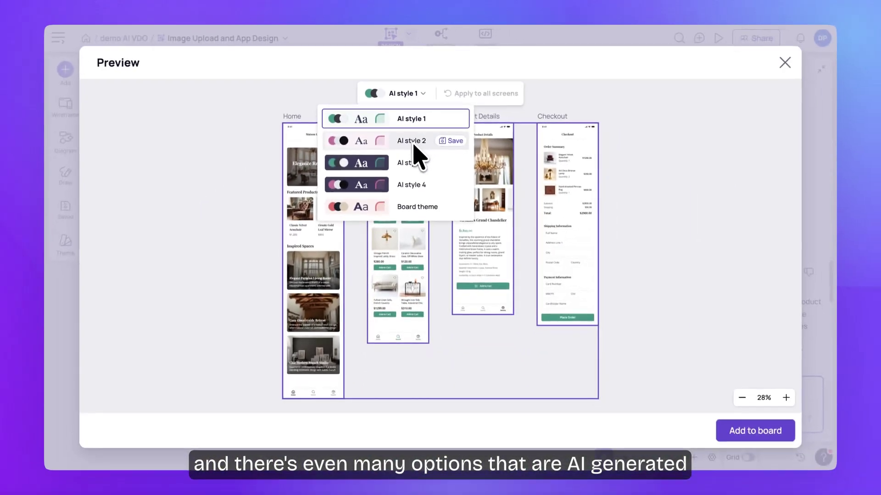
{"action": "left_click", "coordinate": [414, 146]}
{"action": "left_click", "coordinate": [416, 97]}
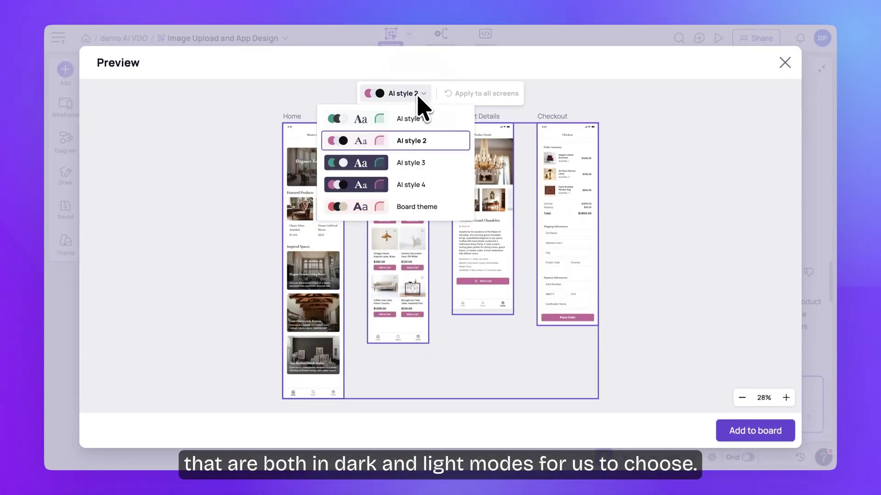
{"action": "left_click", "coordinate": [412, 164]}
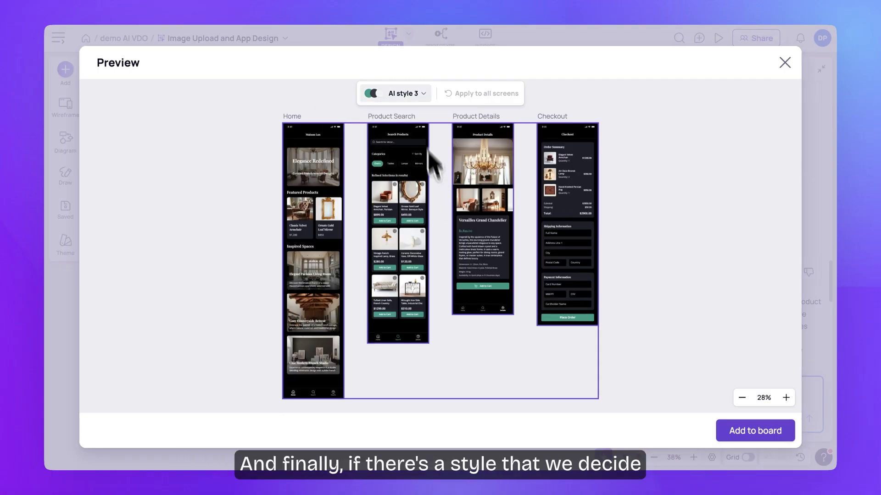
{"action": "left_click", "coordinate": [414, 96]}
{"action": "left_click", "coordinate": [412, 121]}
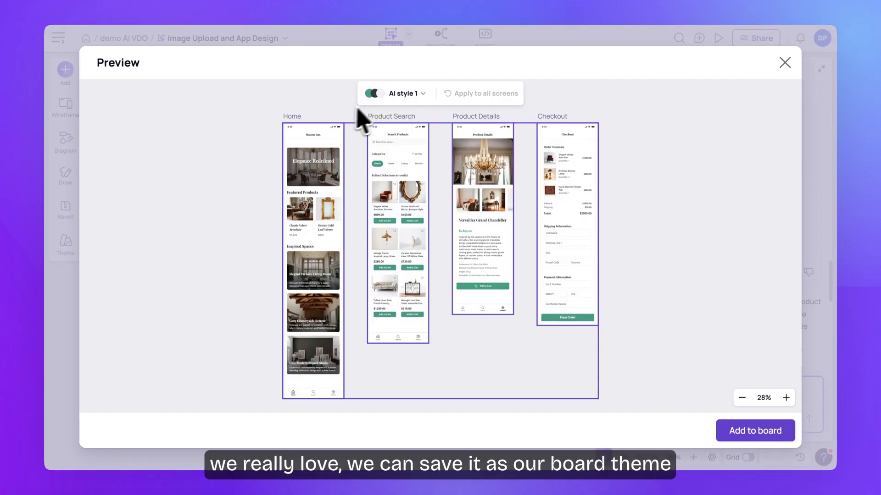
Save AI style 1 from the style dropdown and confirm it as the board theme
{"action": "left_click", "coordinate": [379, 95]}
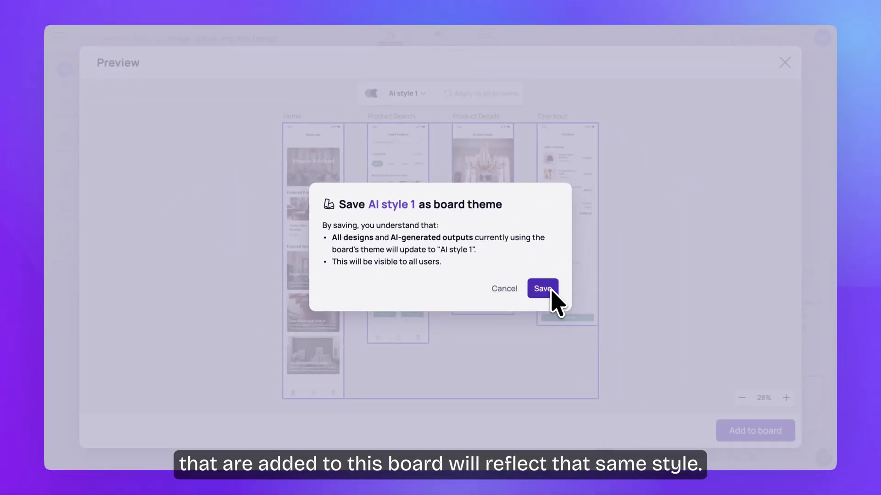
{"action": "left_click", "coordinate": [552, 290]}
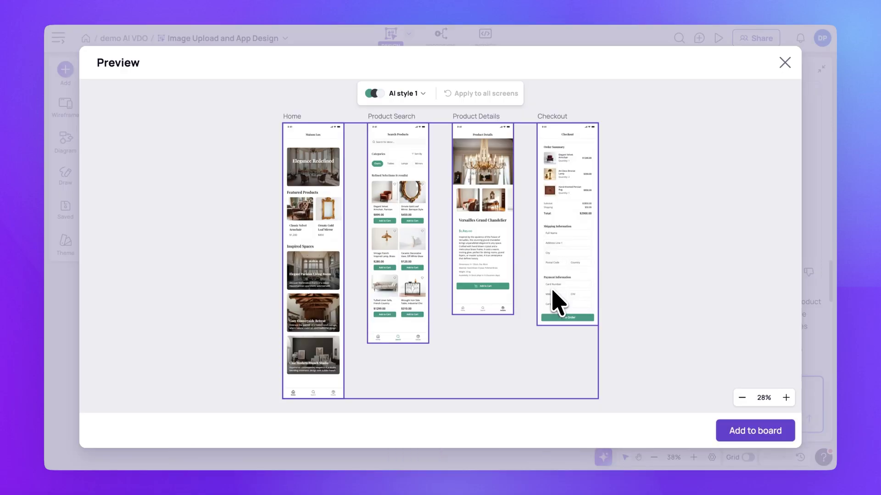
Close the Preview dialog to see the four screens with green theme accents
{"action": "left_click", "coordinate": [785, 63]}
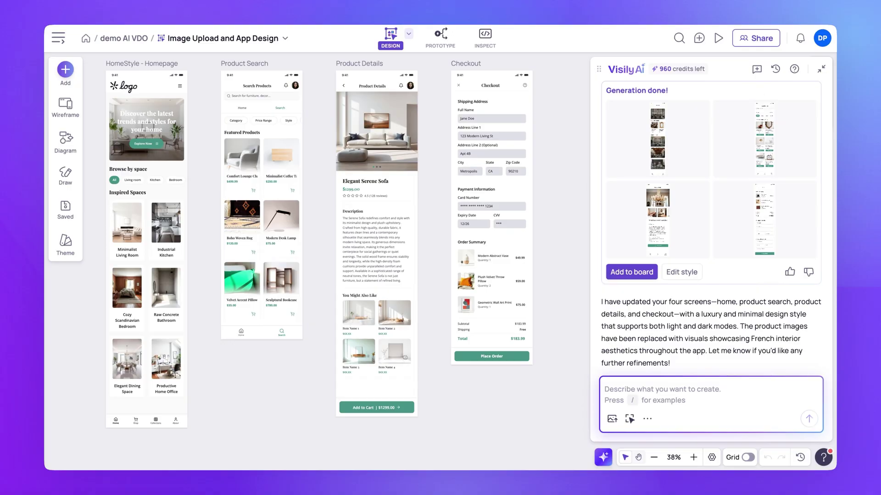